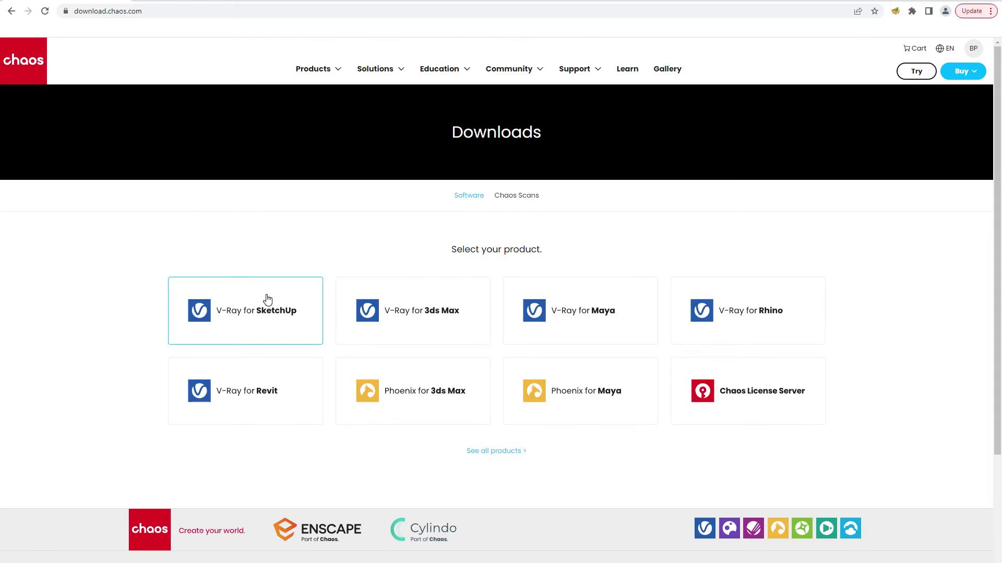
# Download V-Ray 6 for SketchUp, hotfix 1, for the 2022 host platform from the Chaos downloads page.
pyautogui.click(267, 299)
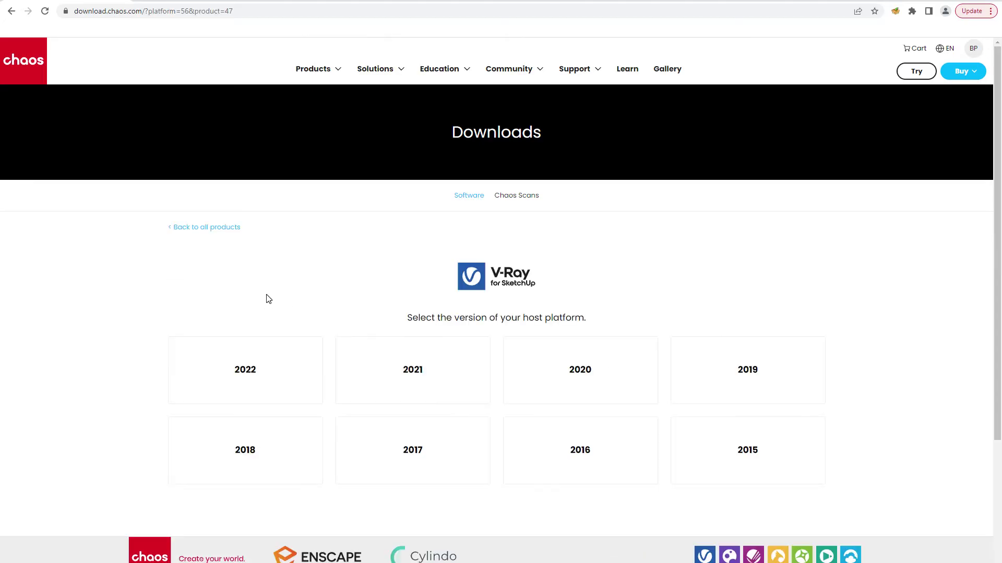
pyautogui.click(259, 367)
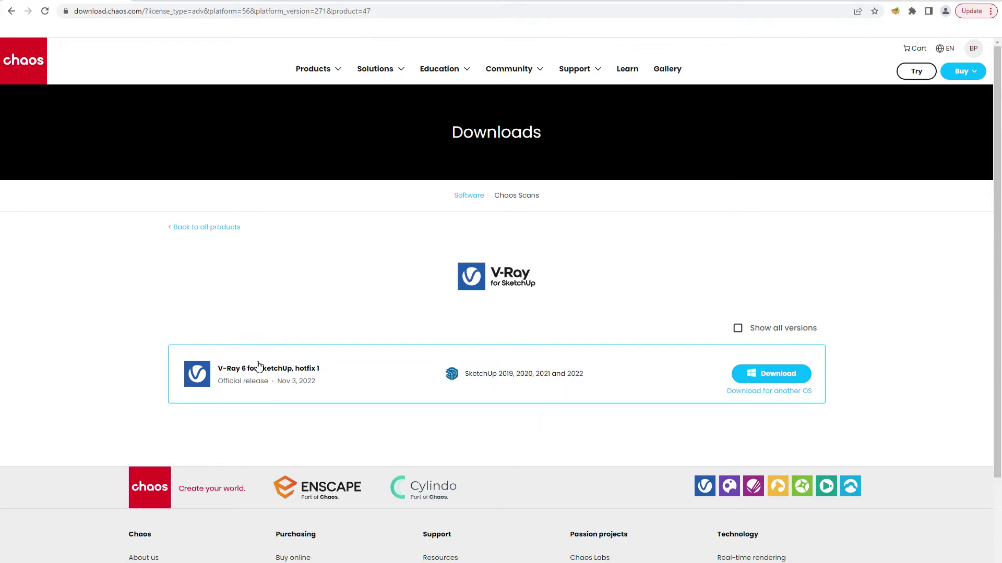
pyautogui.click(765, 377)
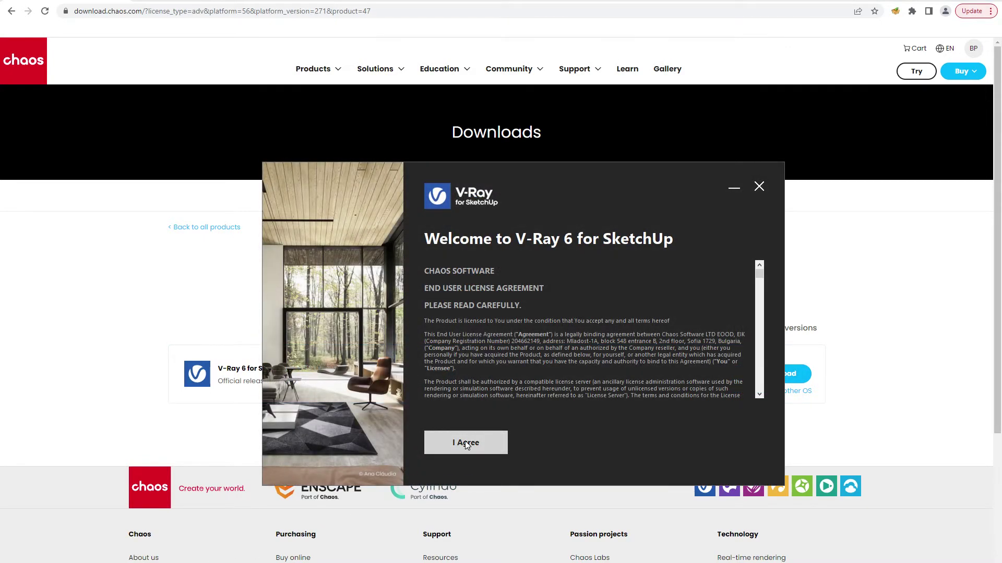
# Accept the V-Ray licence agreement and start the installation for SketchUp 2022.
pyautogui.click(465, 443)
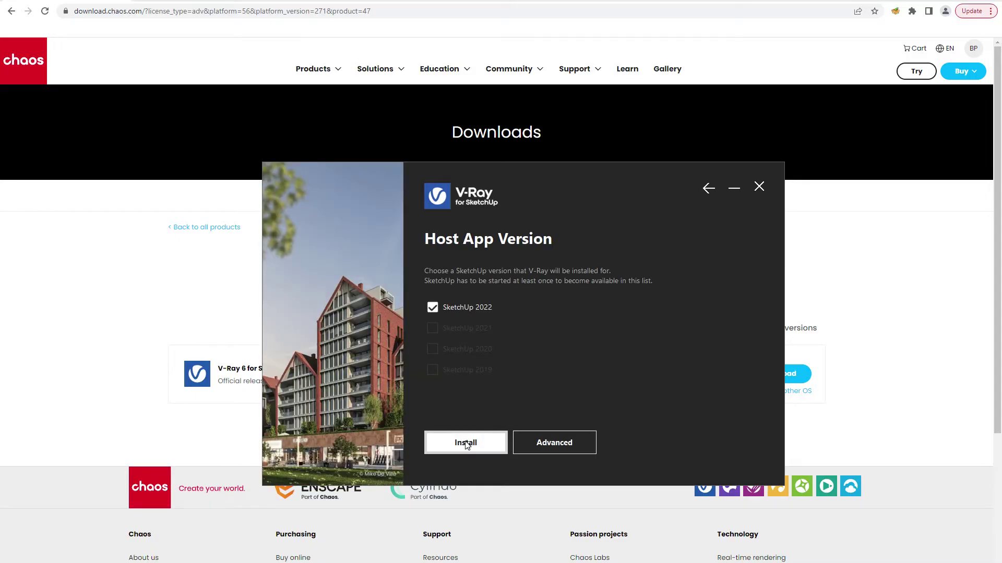
pyautogui.click(466, 442)
pyautogui.click(466, 442)
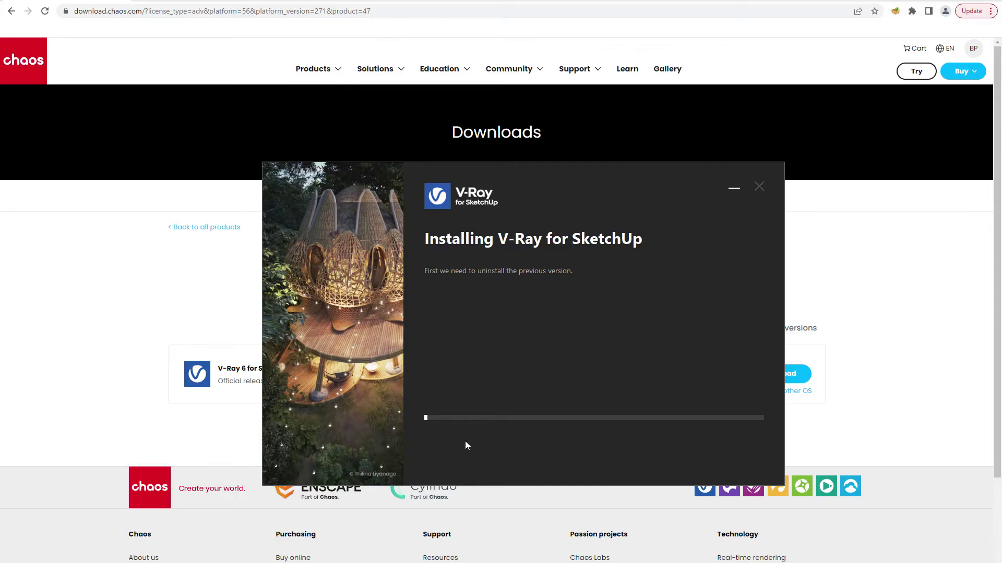
pyautogui.click(466, 444)
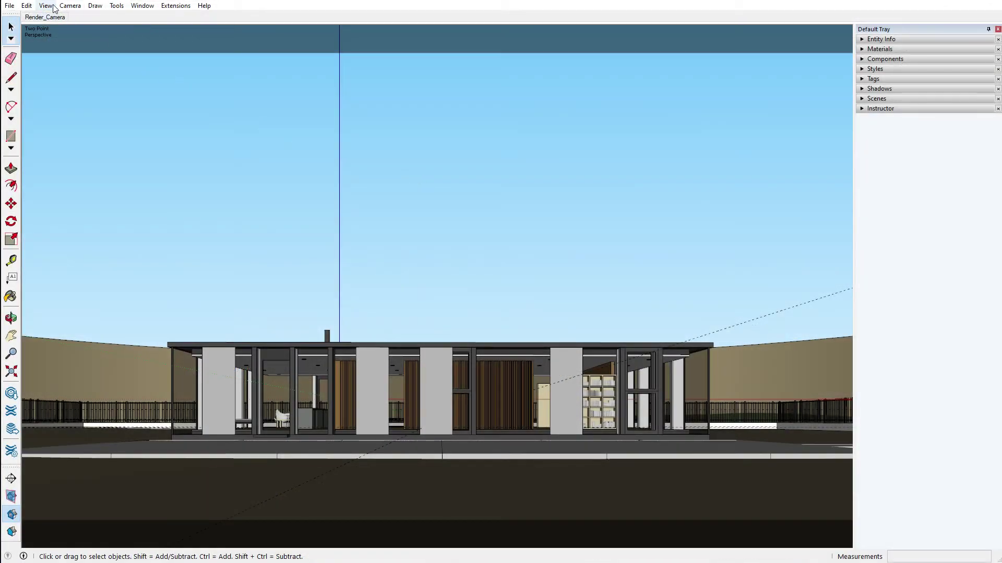
# Switch to SketchUp, enable the V-Ray for SketchUp, Lights, Objects and Utilities toolbars, and dock them above the viewport.
pyautogui.click(45, 6)
pyautogui.click(59, 17)
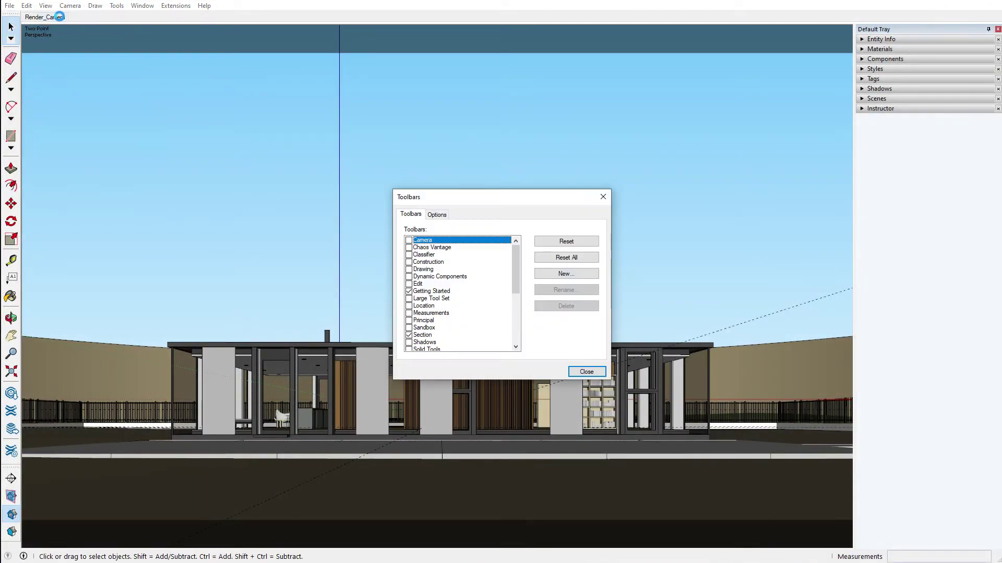
pyautogui.moveTo(515, 271); pyautogui.dragTo(515, 334)
pyautogui.click(410, 313)
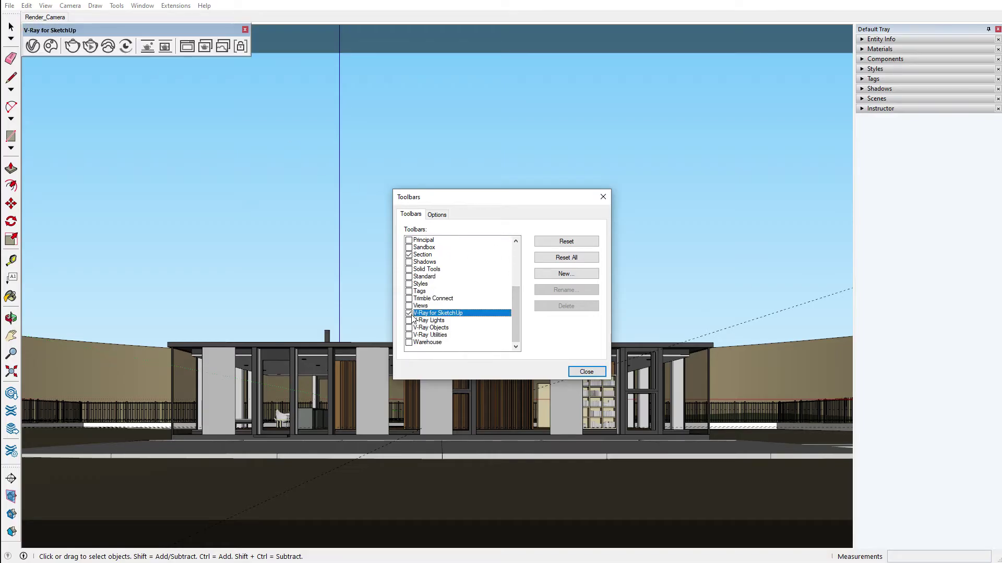
pyautogui.click(409, 320)
pyautogui.click(409, 328)
pyautogui.click(409, 335)
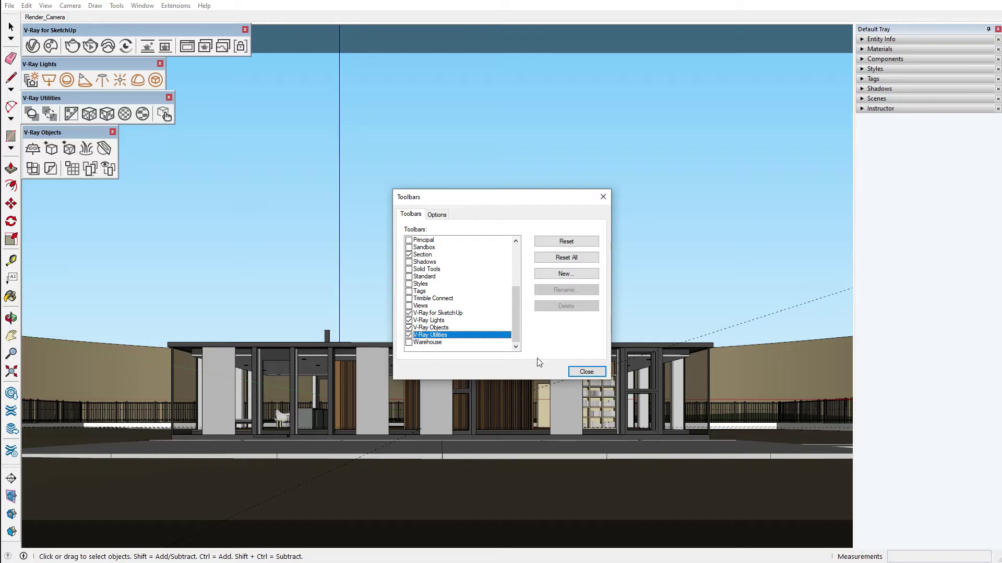
pyautogui.click(586, 371)
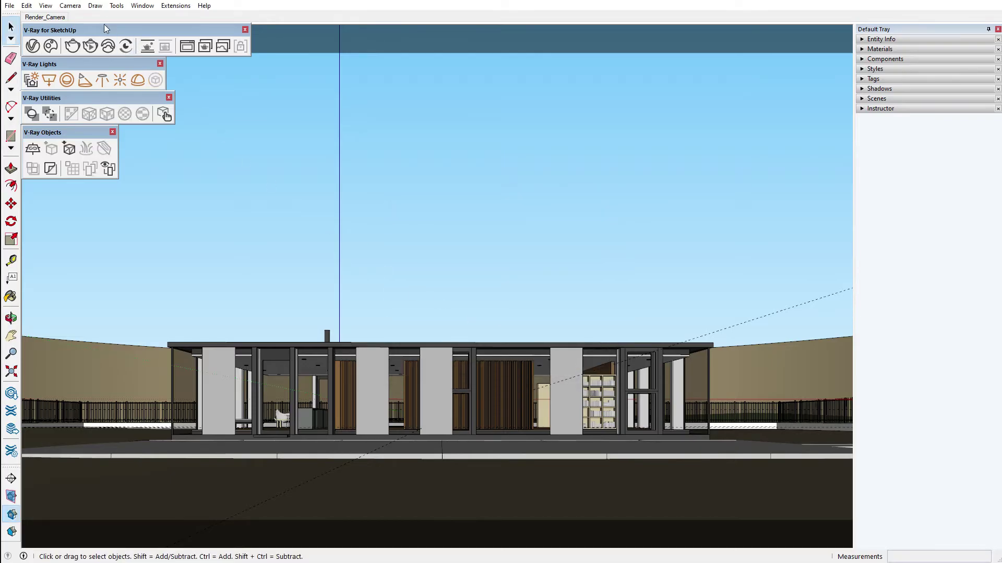
pyautogui.moveTo(100, 28)
pyautogui.mouseDown()
pyautogui.moveTo(101, 7)
pyautogui.moveTo(79, 7)
pyautogui.mouseUp()
pyautogui.moveTo(92, 61); pyautogui.dragTo(308, 20)
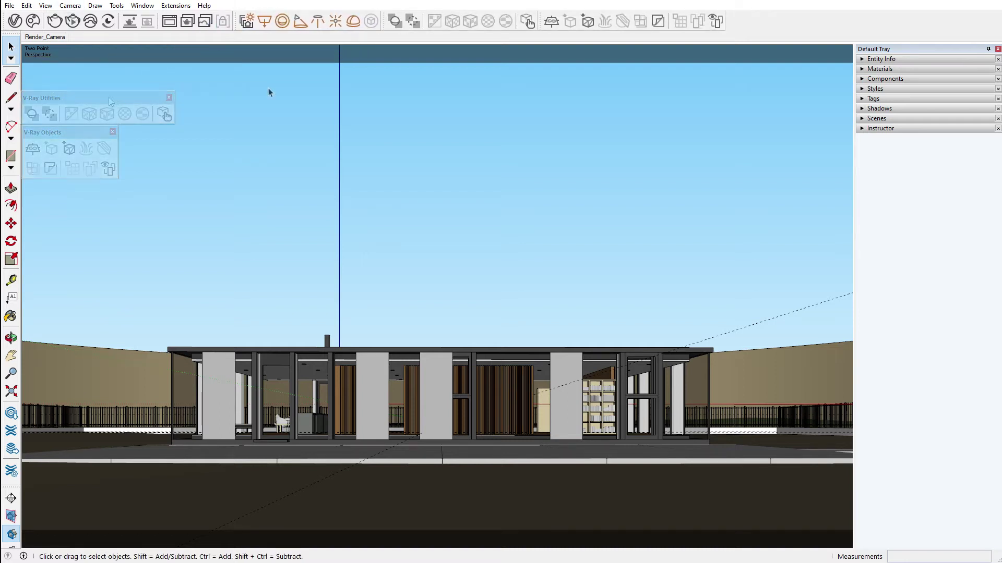
# Open the V-Ray Asset Editor and try the CUDA render engine before choosing CPU again.
pyautogui.click(14, 20)
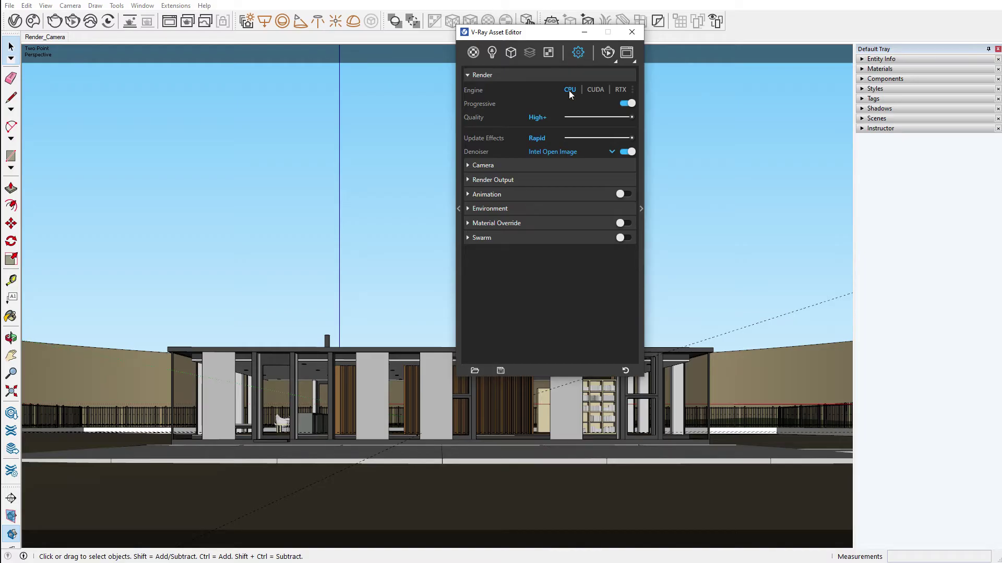
pyautogui.click(596, 91)
pyautogui.click(570, 91)
# Expand the Render Output and Camera render settings and toggle the camera's Depth of Field.
pyautogui.click(552, 178)
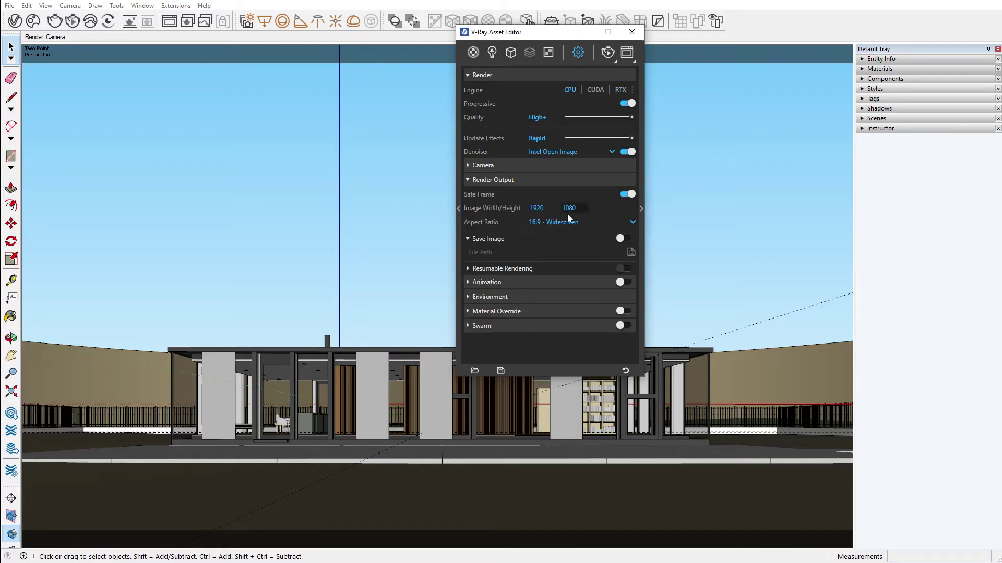
pyautogui.click(537, 166)
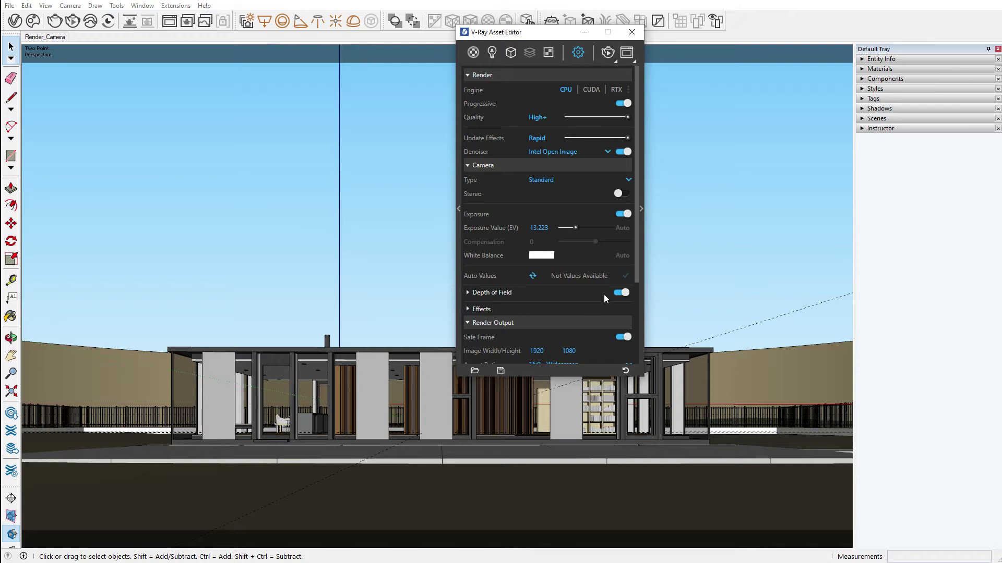
pyautogui.click(618, 294)
# Create a new Generic material in the V-Ray materials list.
pyautogui.click(472, 53)
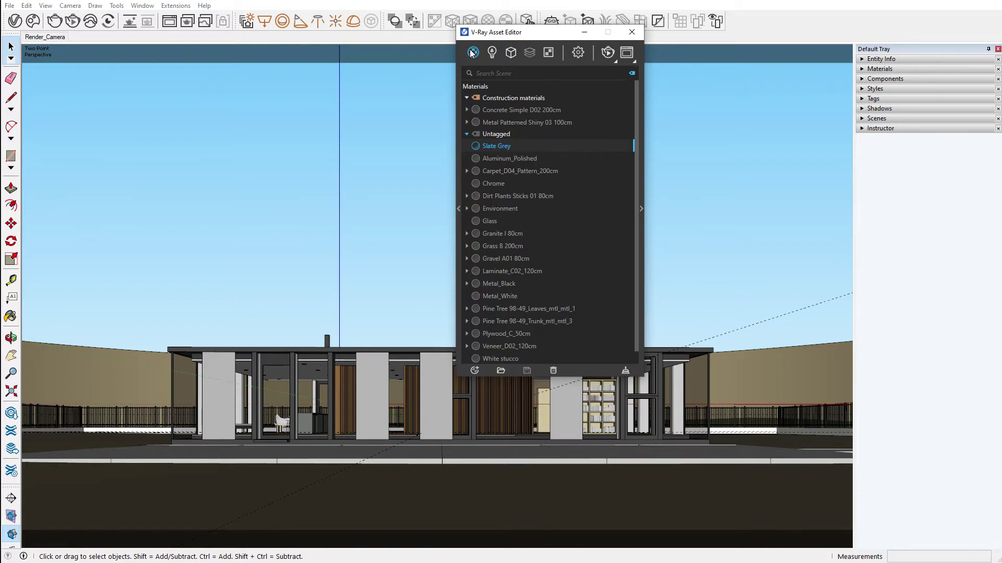
pyautogui.click(472, 52)
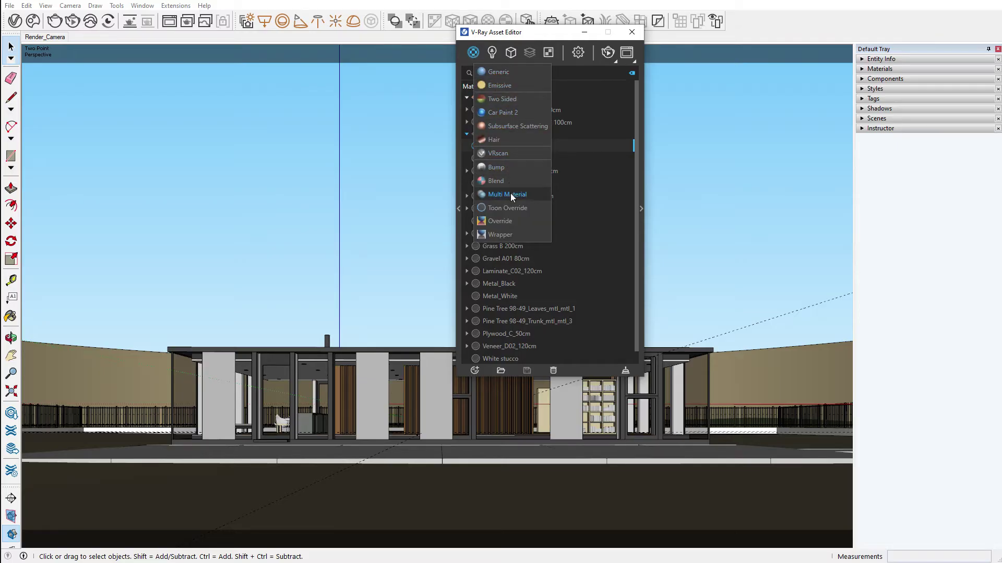
pyautogui.click(505, 72)
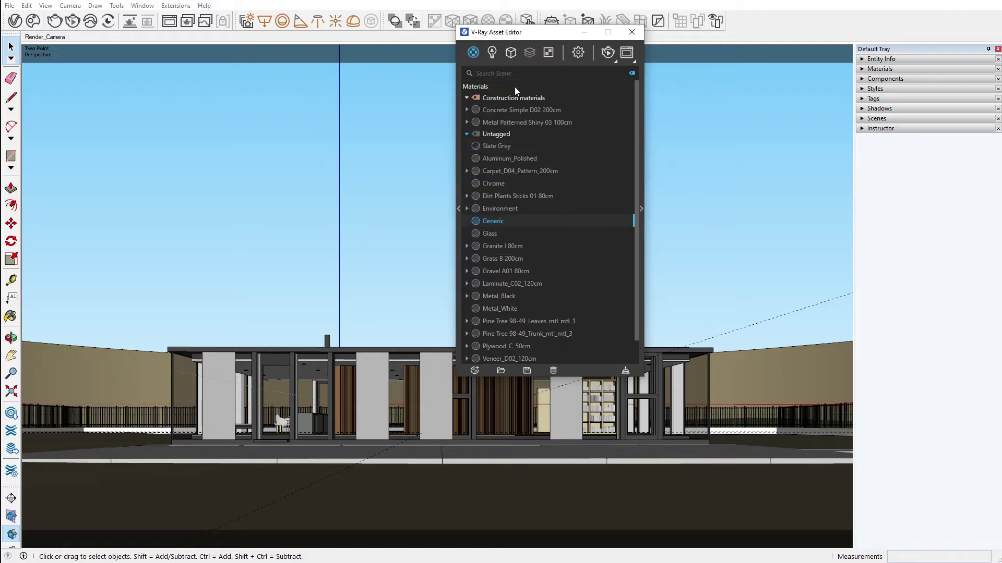
# Give the Generic material a turquoise diffuse colour, a light grey reflection colour and a mid-grey refraction colour.
pyautogui.click(640, 207)
pyautogui.click(730, 228)
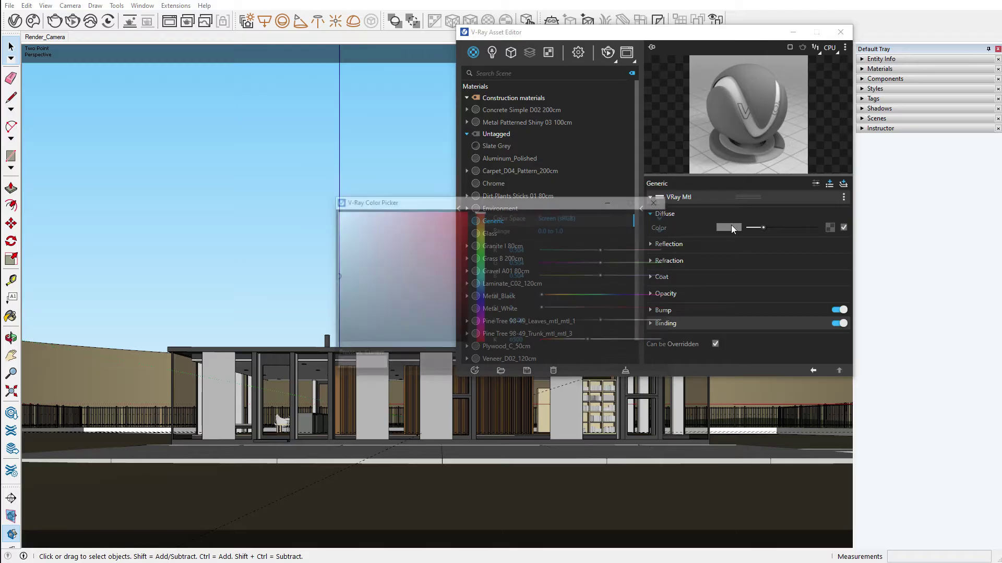
pyautogui.moveTo(608, 322); pyautogui.dragTo(649, 321)
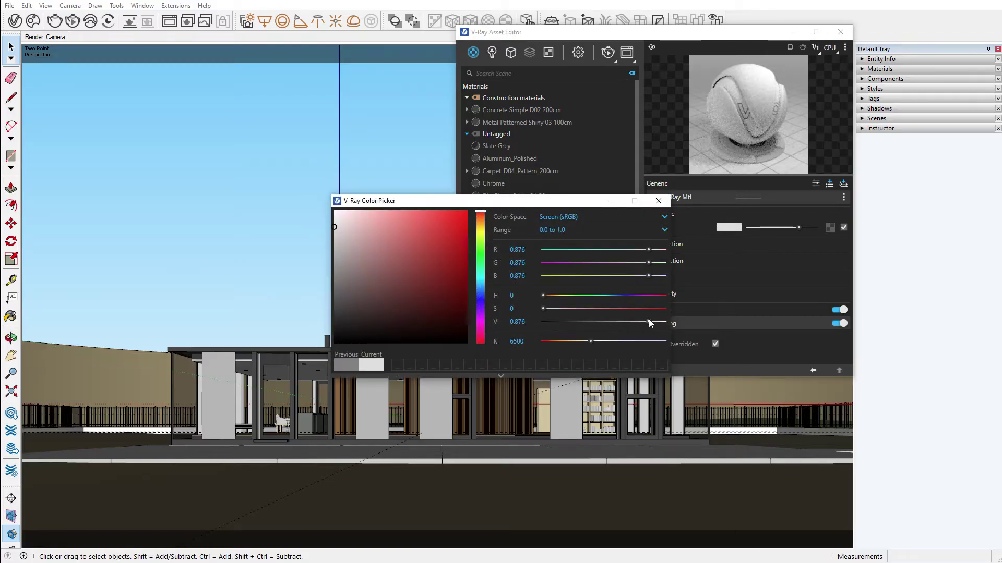
pyautogui.moveTo(623, 251); pyautogui.dragTo(591, 251)
pyautogui.moveTo(772, 255); pyautogui.dragTo(791, 255)
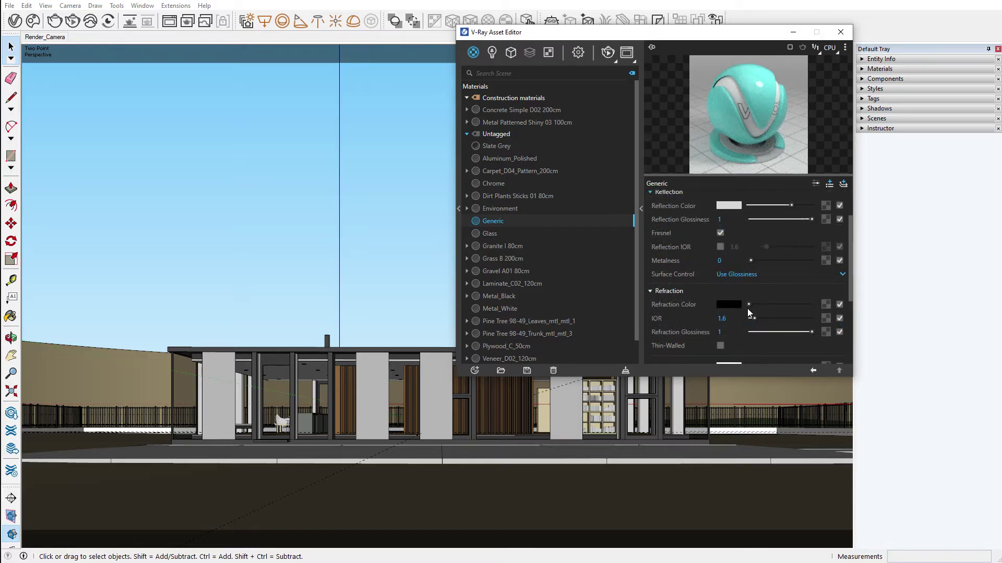
pyautogui.moveTo(748, 305); pyautogui.dragTo(779, 305)
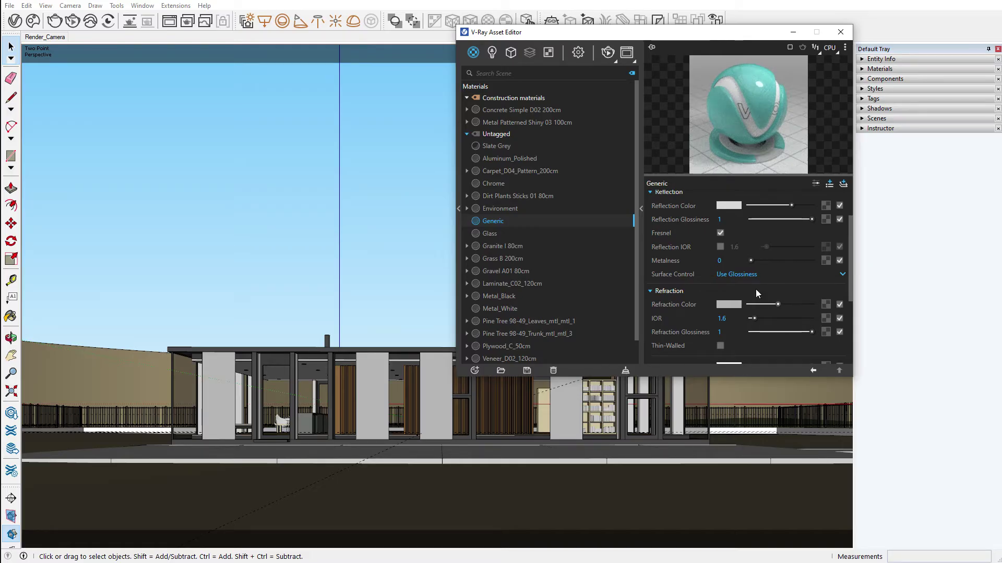
# Download the Pearl Black 2cm material from the Chaos Cosmos library and import it into the scene.
pyautogui.click(33, 21)
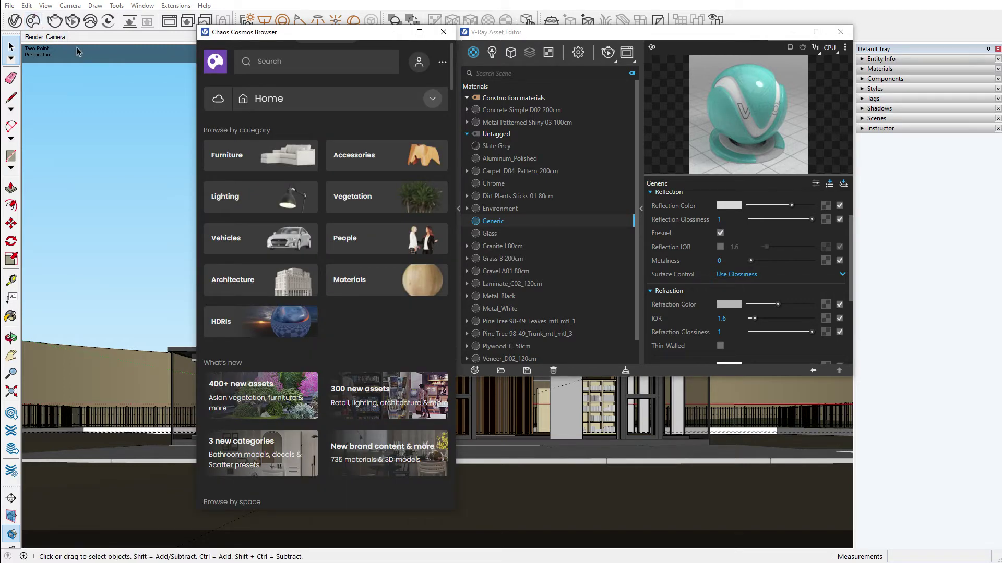
pyautogui.click(341, 280)
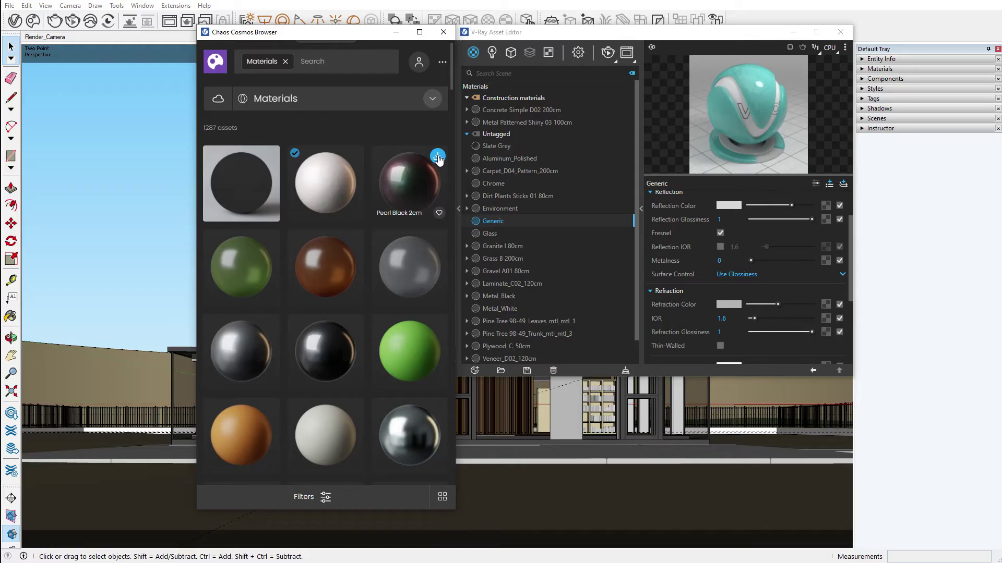
pyautogui.click(437, 157)
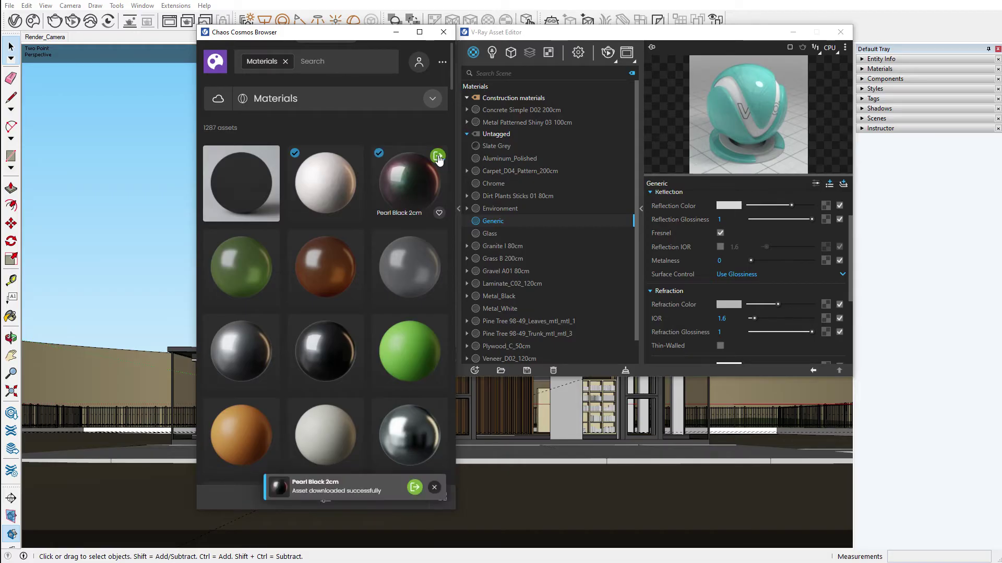
pyautogui.click(437, 156)
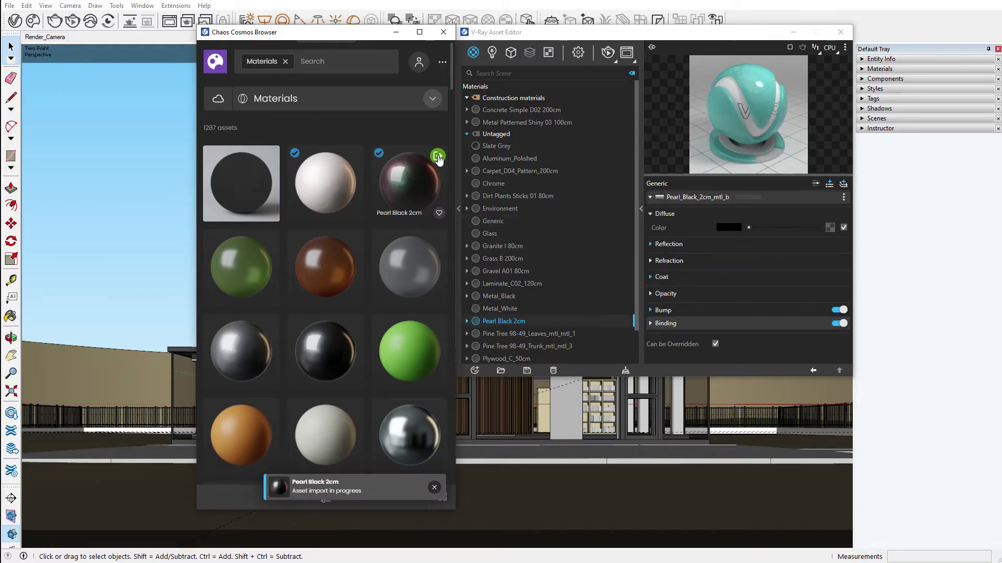
# Apply the Pearl Black 2cm material to the selection and close the Chaos Cosmos Browser.
pyautogui.rightClick(513, 323)
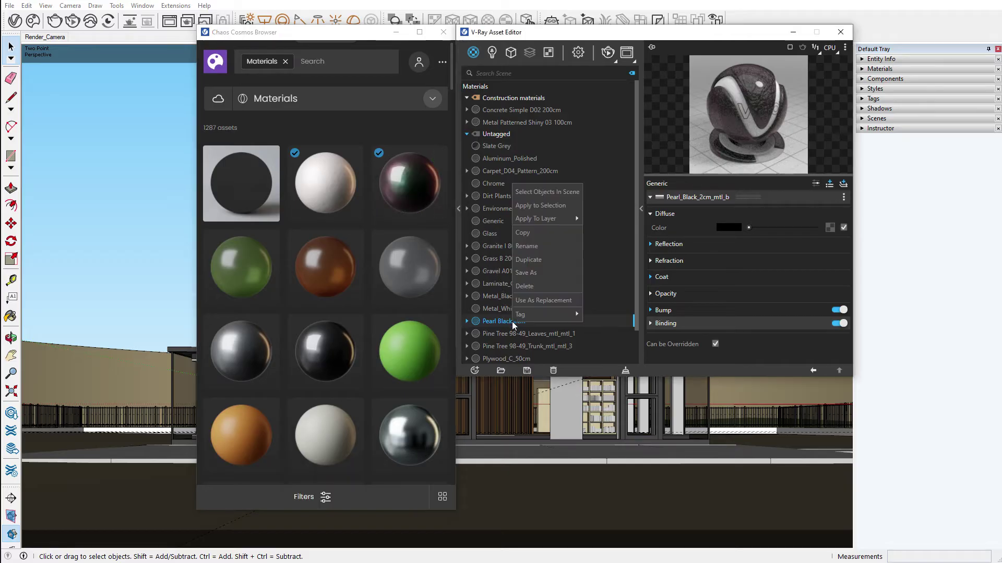
pyautogui.click(530, 205)
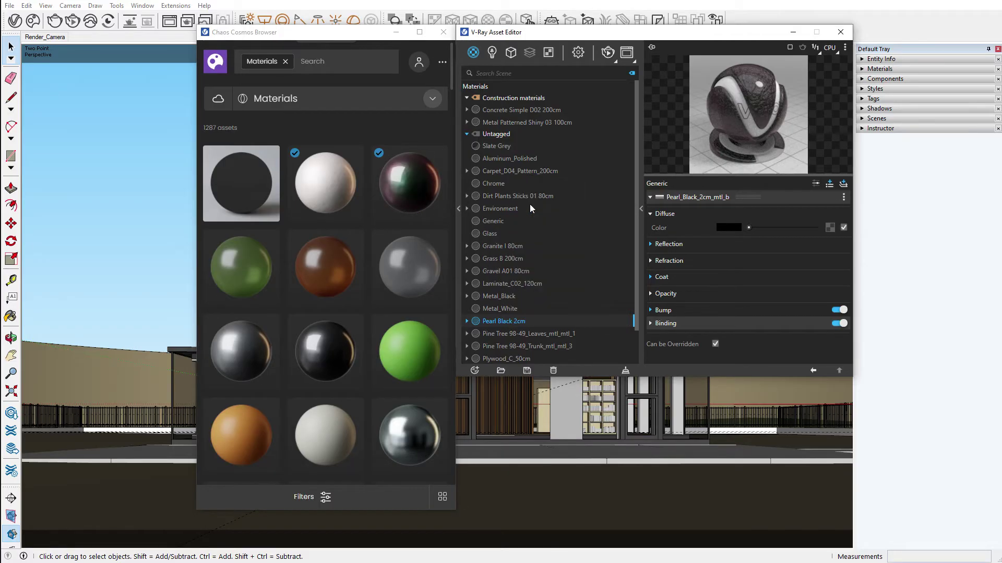
pyautogui.click(444, 32)
pyautogui.click(444, 33)
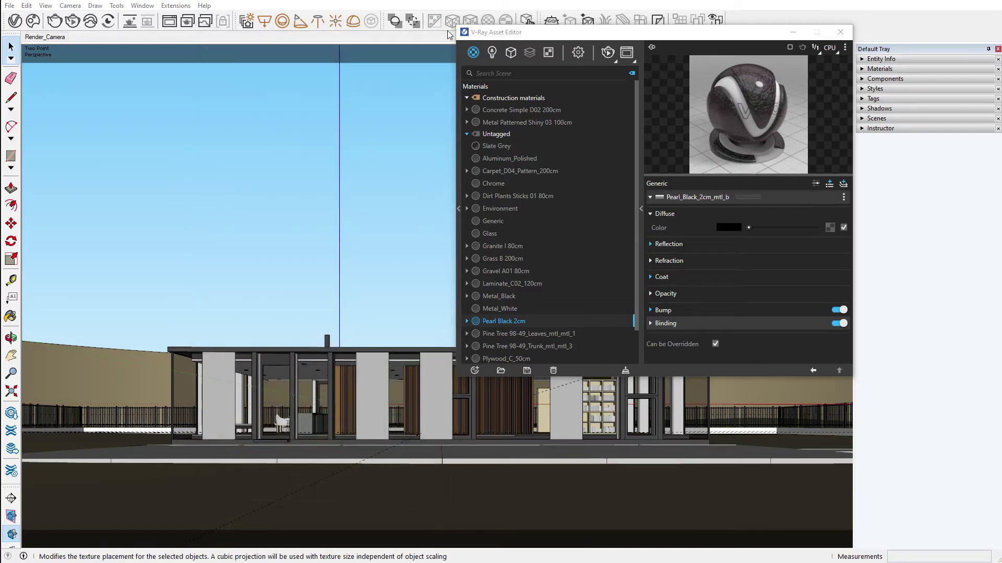
# Create a Rectangle Light and set its intensity to 79.3 and its directionality to 0.65.
pyautogui.click(492, 53)
pyautogui.moveTo(492, 55)
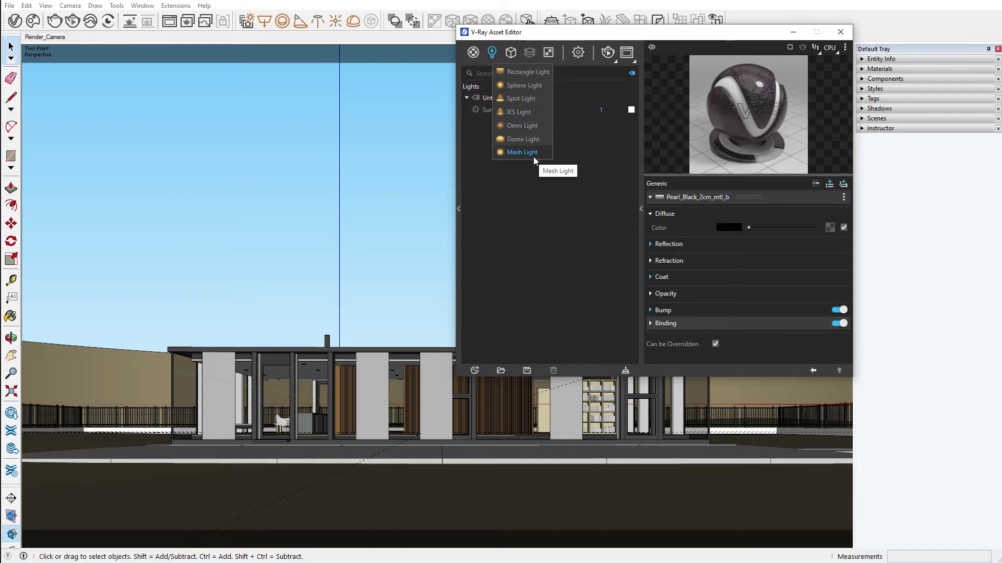
pyautogui.click(530, 74)
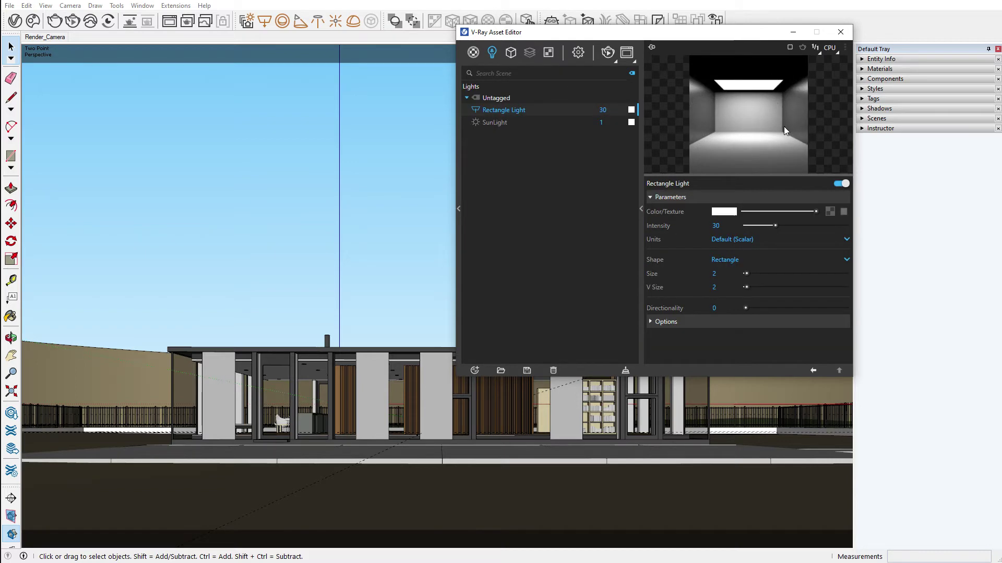
pyautogui.moveTo(776, 224); pyautogui.dragTo(825, 228)
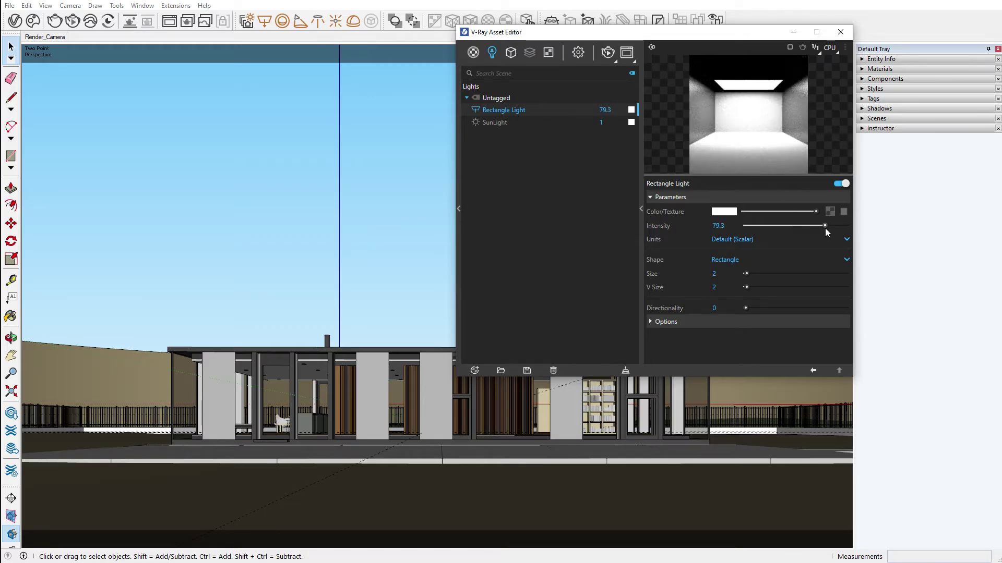
pyautogui.moveTo(752, 308); pyautogui.dragTo(811, 309)
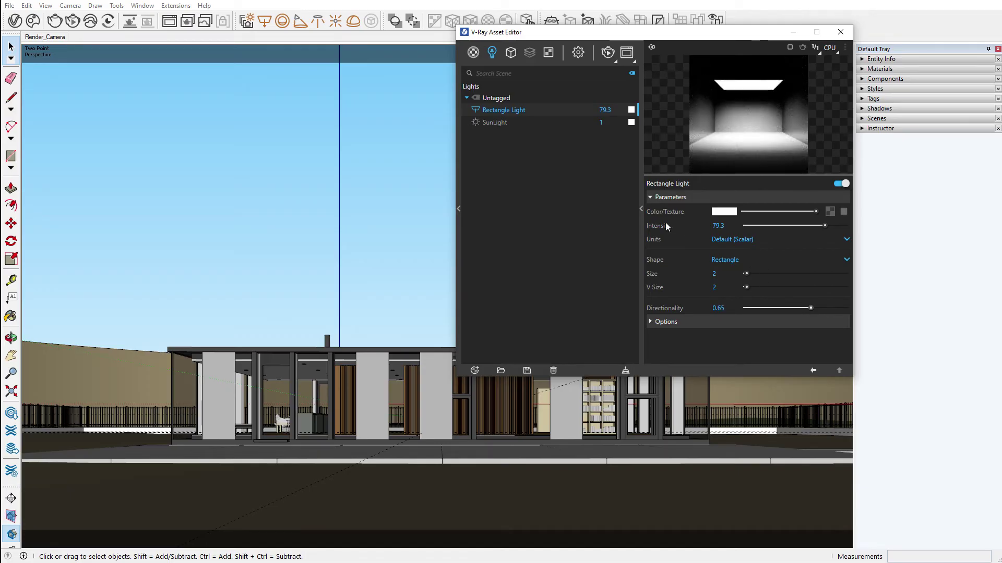
# Set the SunLight's custom horizontal angle to 130.7.
pyautogui.click(495, 122)
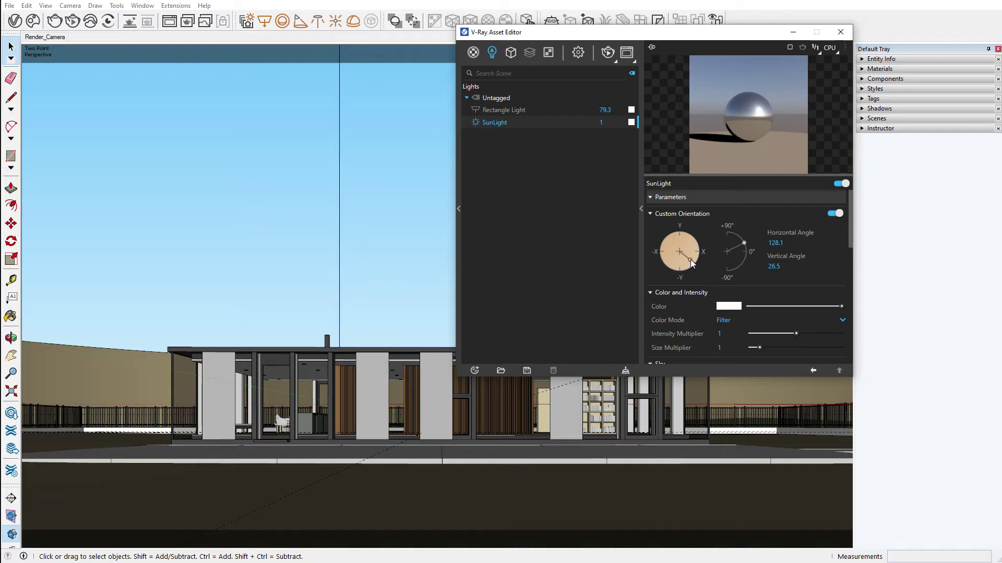
pyautogui.moveTo(690, 260)
pyautogui.mouseDown()
pyautogui.moveTo(697, 250)
pyautogui.moveTo(681, 233)
pyautogui.moveTo(655, 240)
pyautogui.moveTo(657, 264)
pyautogui.moveTo(678, 273)
pyautogui.moveTo(696, 265)
pyautogui.mouseUp()
# Add Cryptomatte, Back to Beauty and Light Mix render elements to the scene.
pyautogui.click(511, 54)
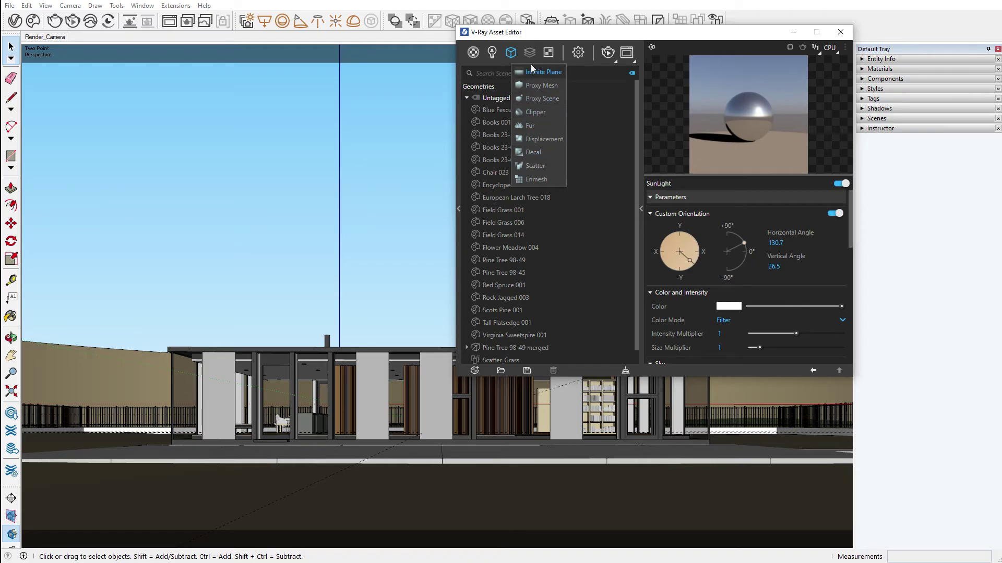
pyautogui.moveTo(531, 56)
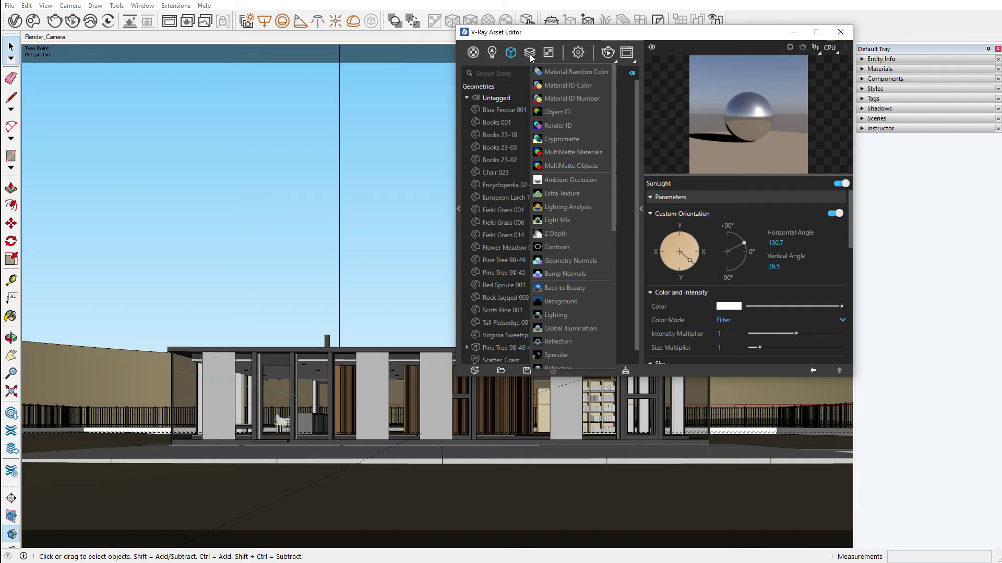
pyautogui.click(562, 139)
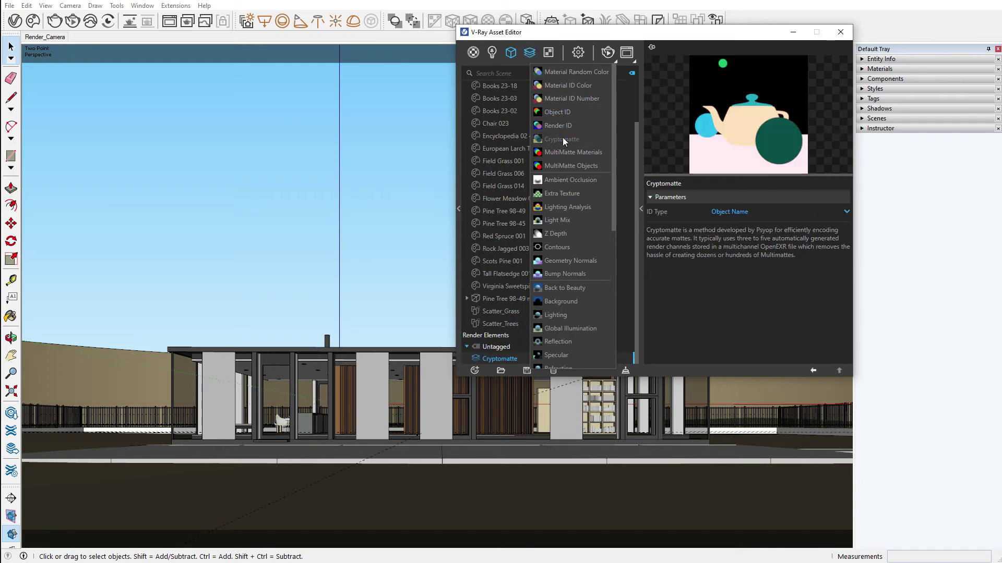
pyautogui.click(572, 289)
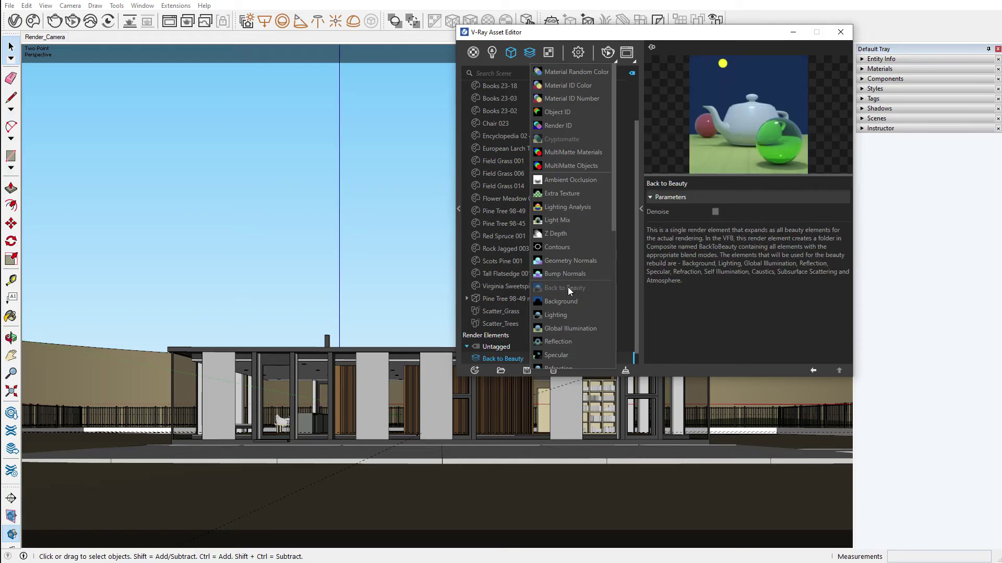
pyautogui.click(558, 221)
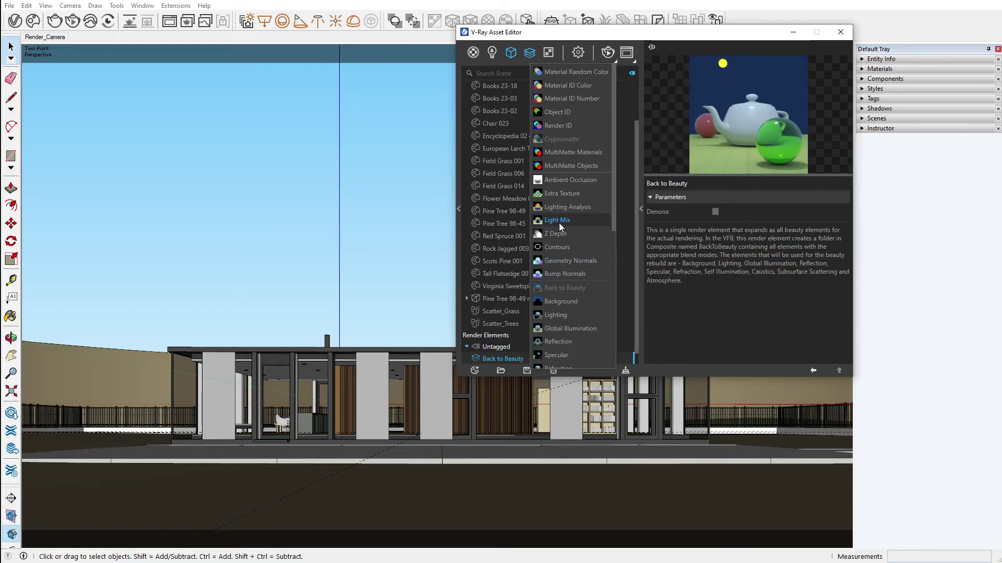
# Display the scene's textures and look through the full list of texture types that can be created.
pyautogui.click(529, 53)
pyautogui.click(548, 53)
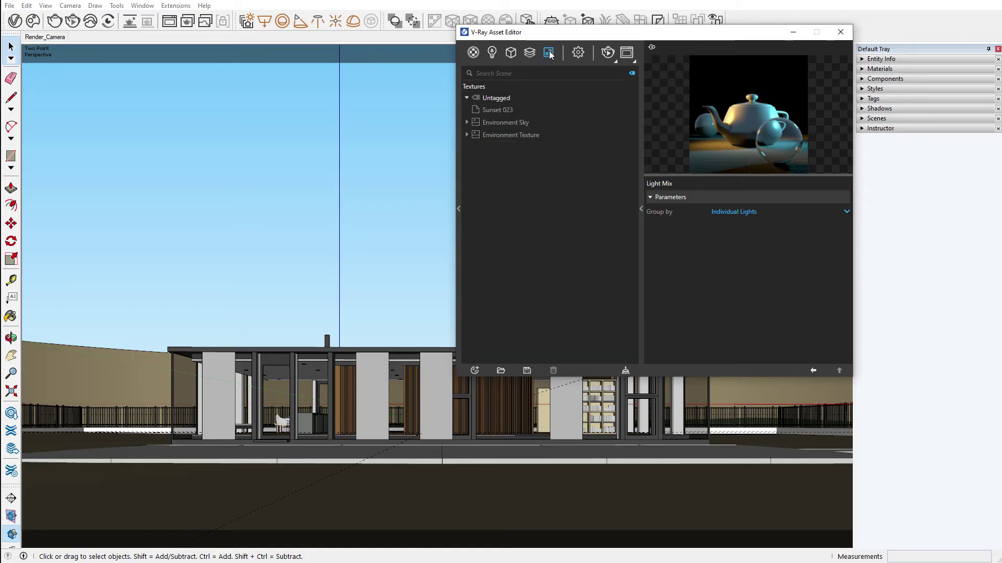
pyautogui.moveTo(551, 55)
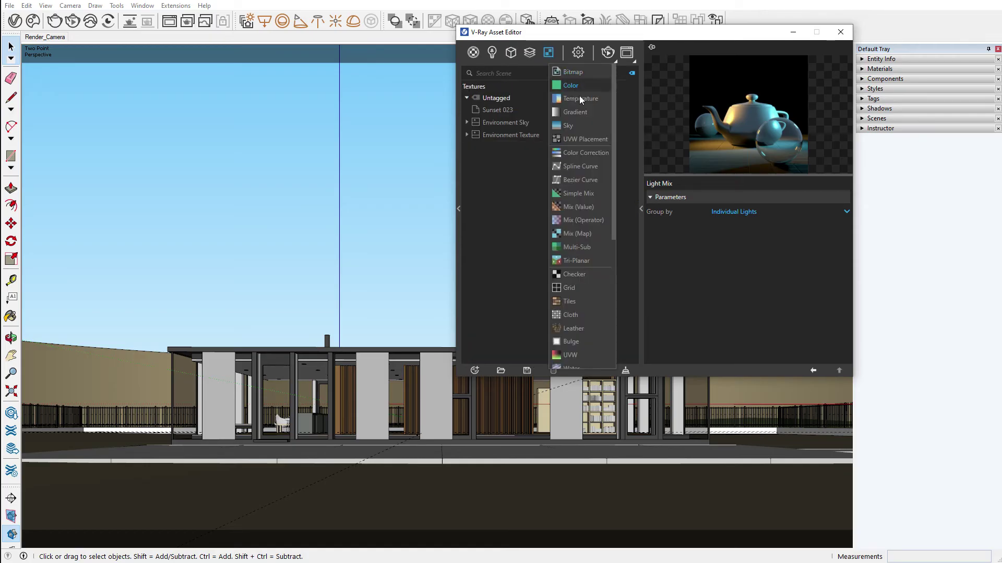
pyautogui.moveTo(613, 159); pyautogui.dragTo(621, 295)
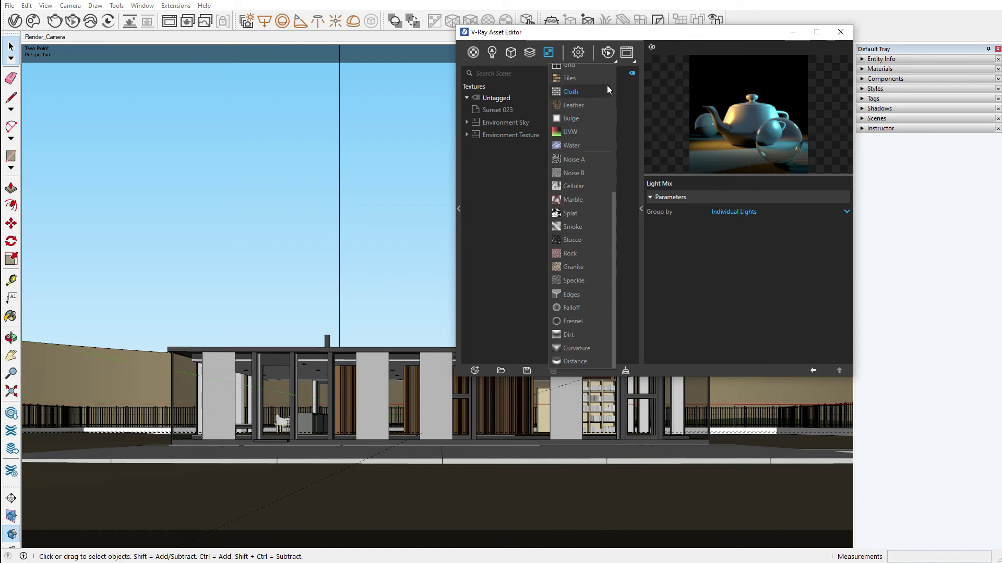
# Render the scene, expand the frame buffer's layers panel and look through the correction layer types that can be added.
pyautogui.click(609, 52)
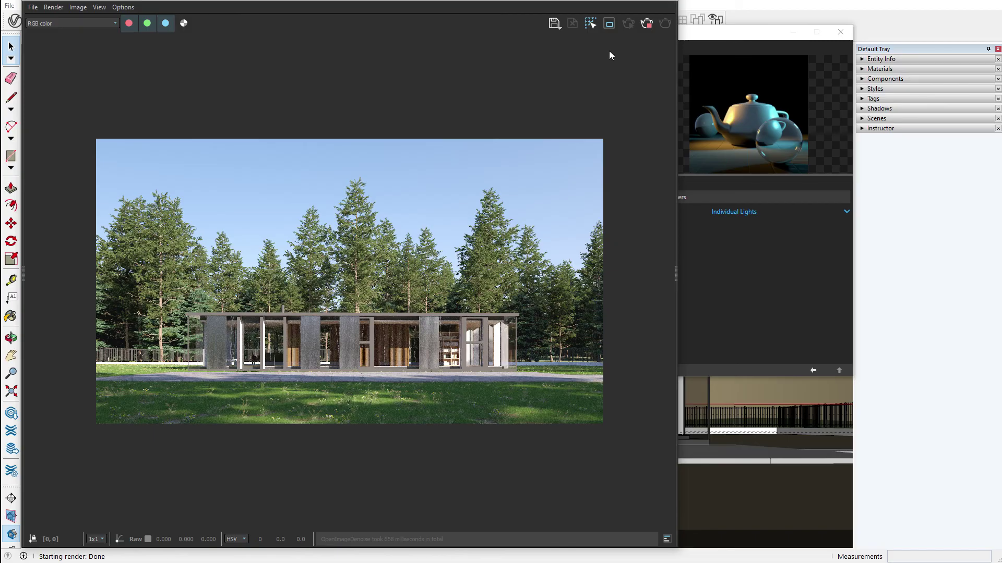
pyautogui.moveTo(674, 269); pyautogui.dragTo(588, 270)
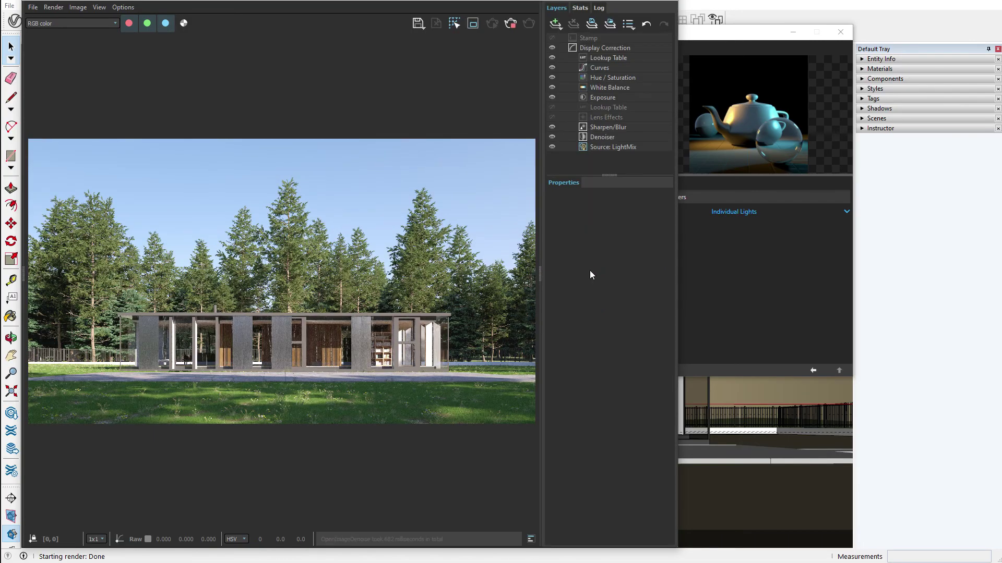
pyautogui.click(554, 24)
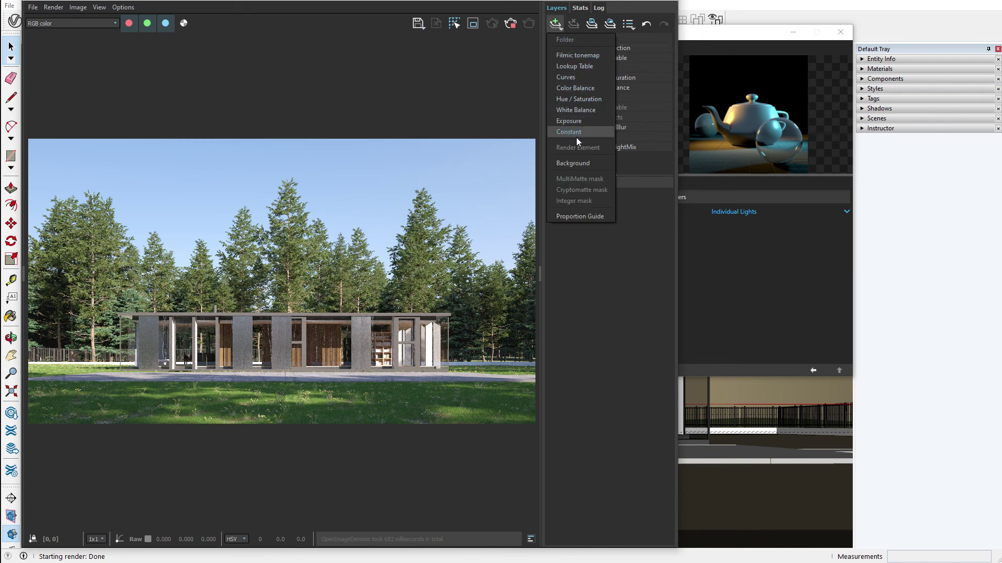
pyautogui.click(555, 23)
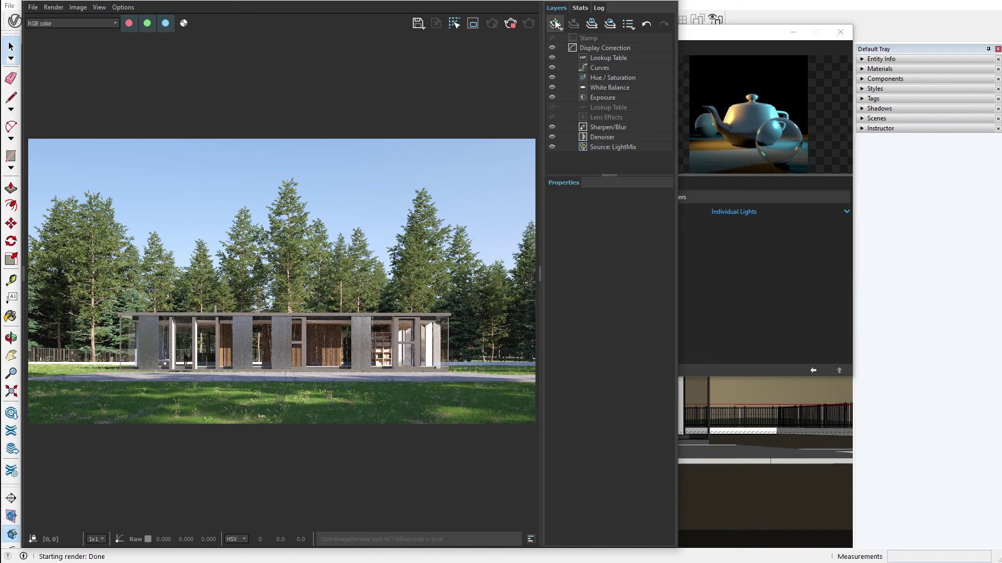
# Adjust the tone curve in the frame buffer's Curves correction layer.
pyautogui.click(601, 68)
pyautogui.click(600, 334)
pyautogui.moveTo(621, 311); pyautogui.dragTo(643, 311)
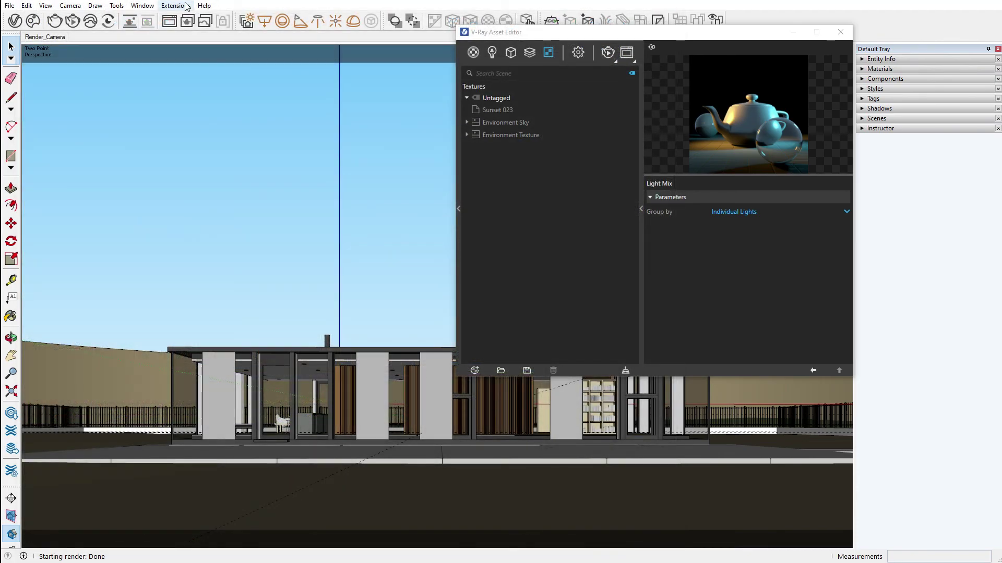
# Review the scene's asset paths in the V-Ray File Path Editor and close it along with the Asset Editor.
pyautogui.click(186, 6)
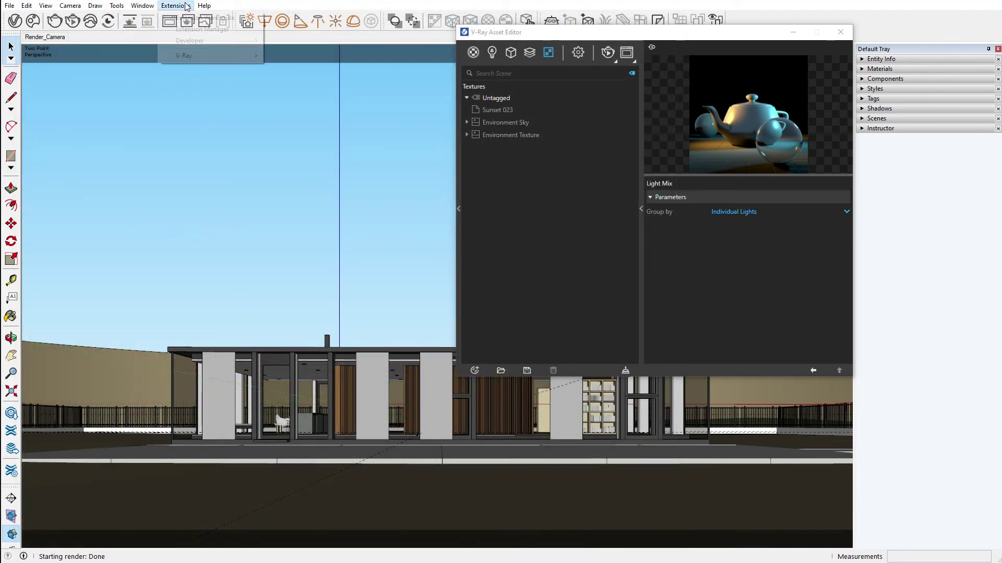
pyautogui.moveTo(199, 58)
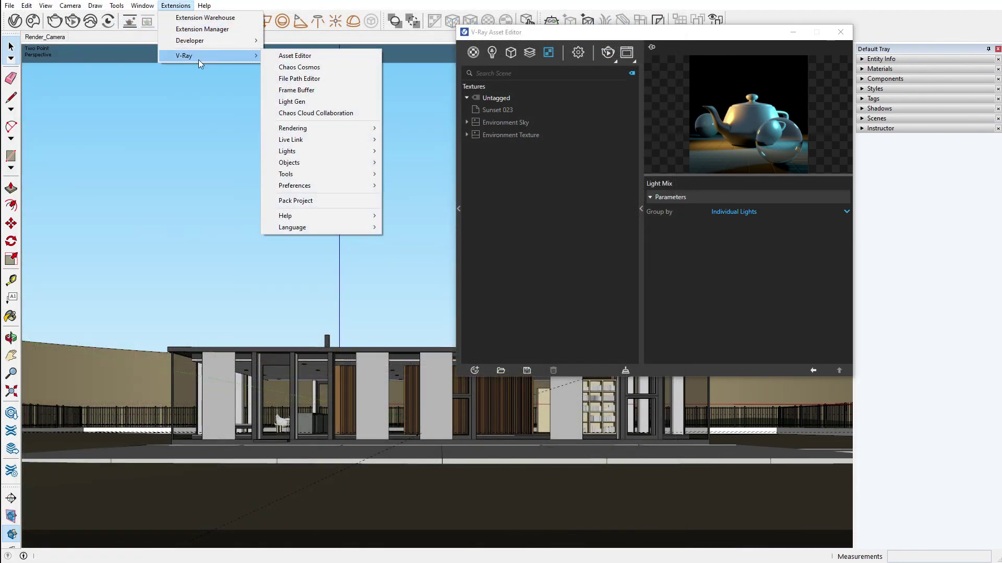
pyautogui.click(317, 80)
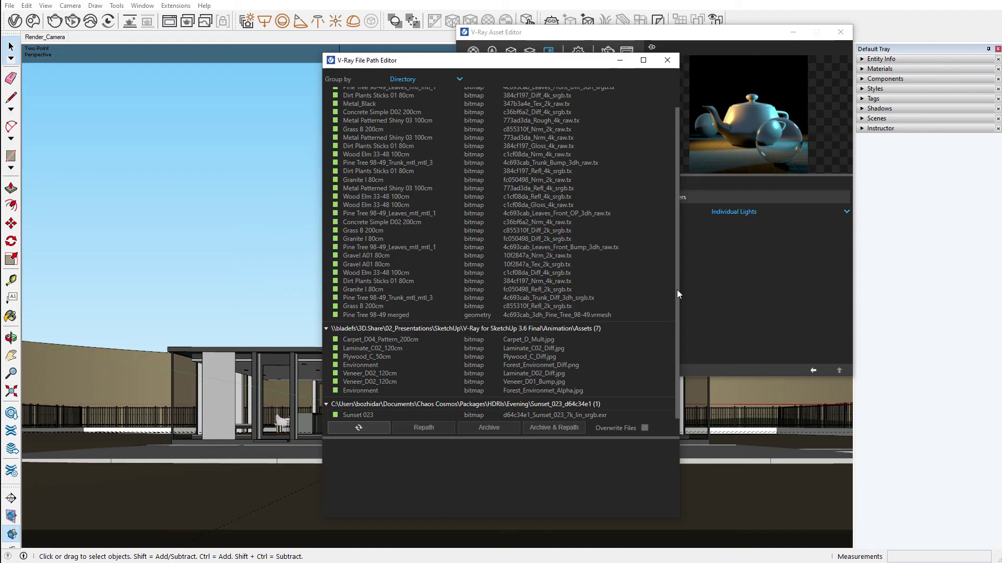
pyautogui.moveTo(677, 289); pyautogui.dragTo(674, 258)
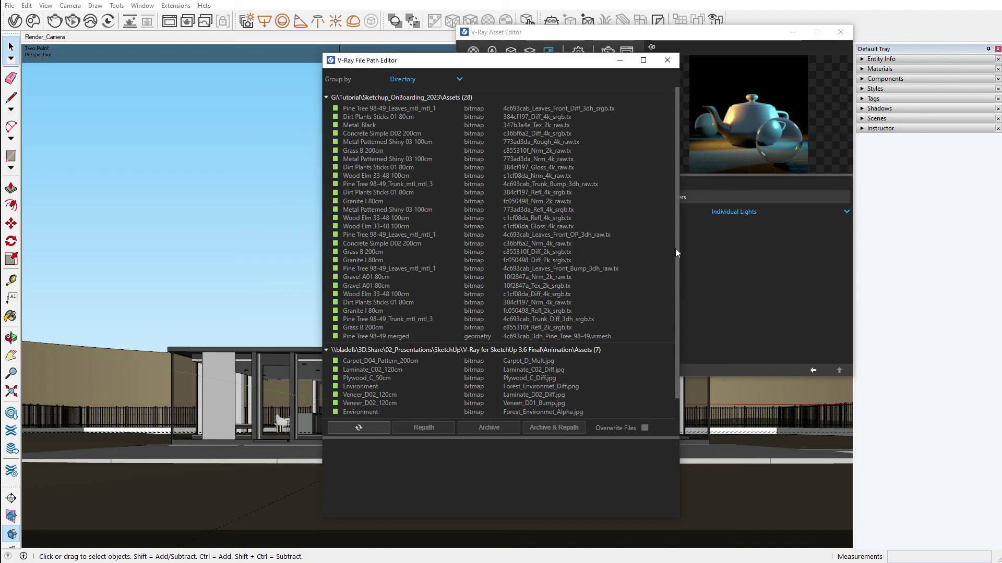
pyautogui.click(666, 63)
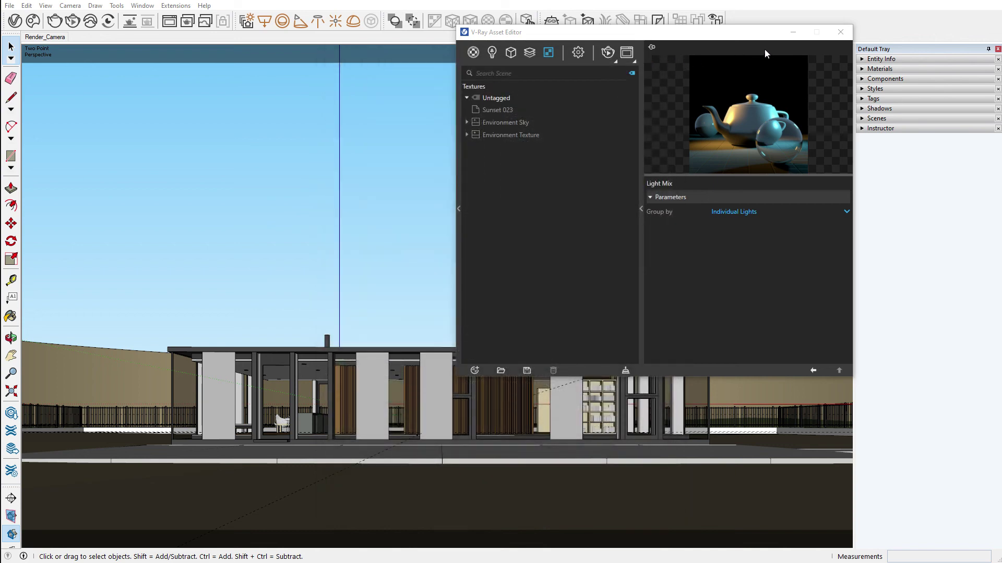
pyautogui.click(834, 35)
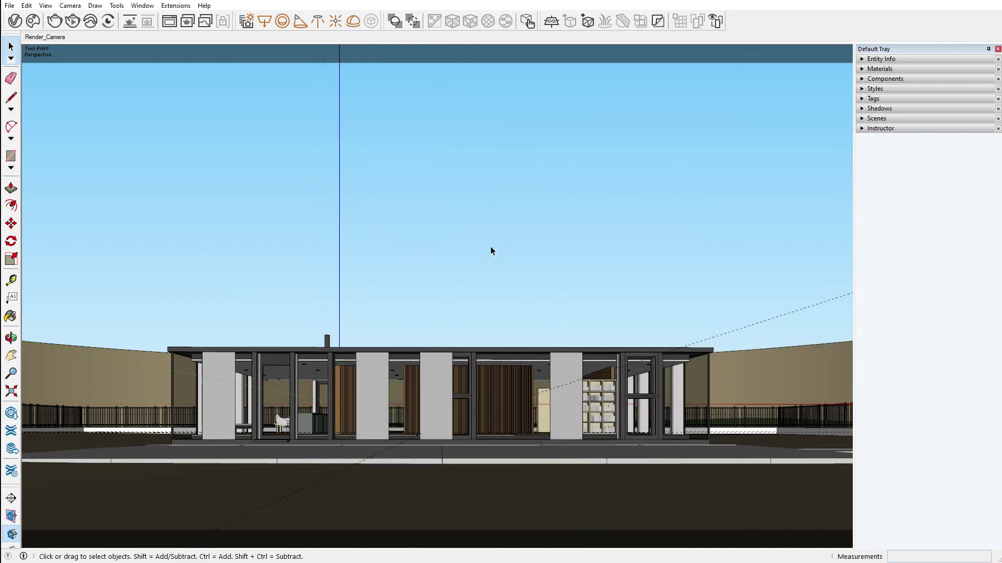